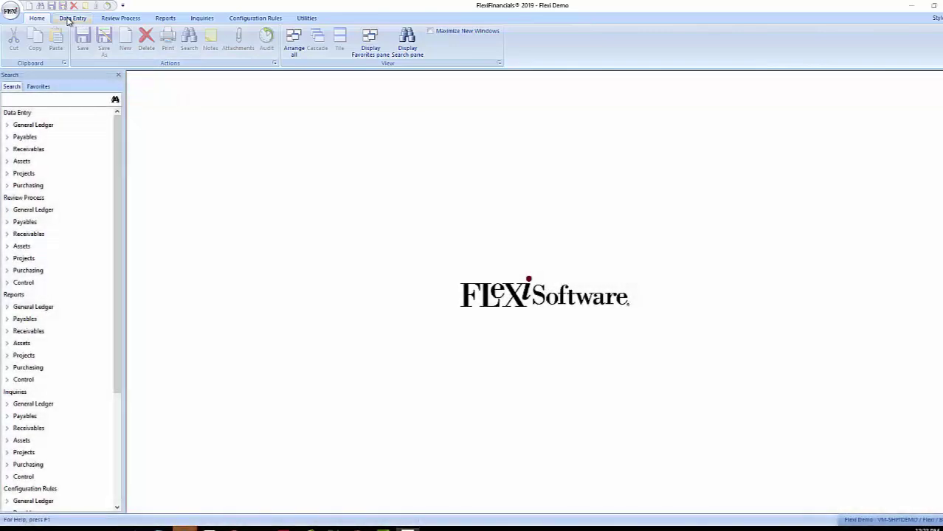
# Browse the Data Entry, Review Process, Reports and Inquiries ribbon tabs, ending on Inquiries.
pyautogui.click(72, 18)
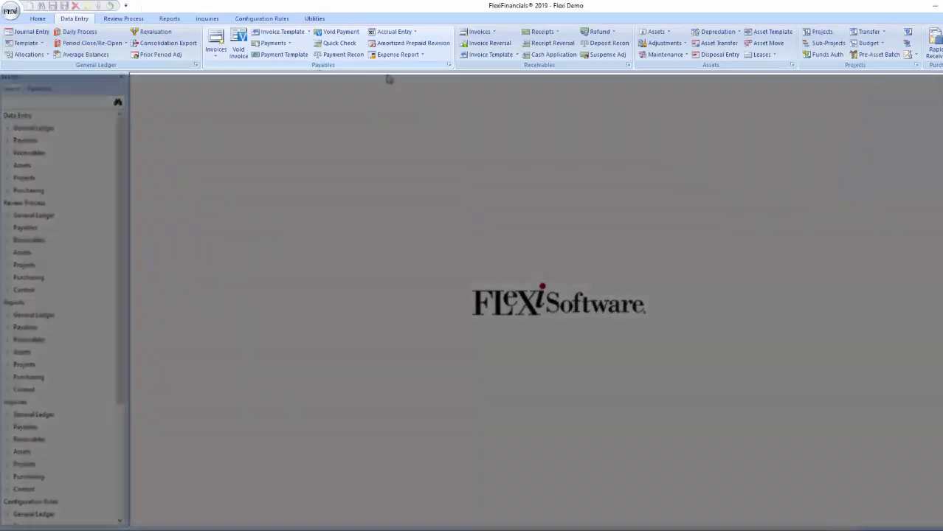
pyautogui.click(125, 20)
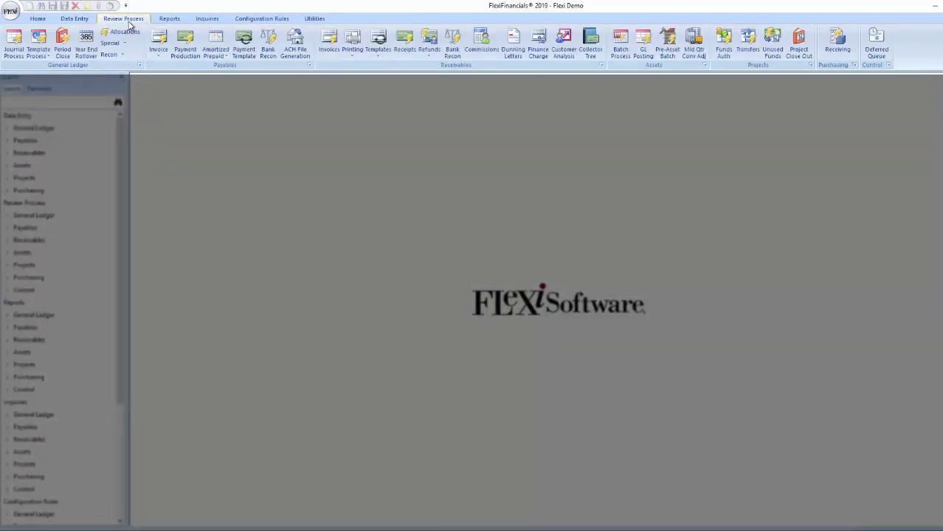
pyautogui.click(164, 19)
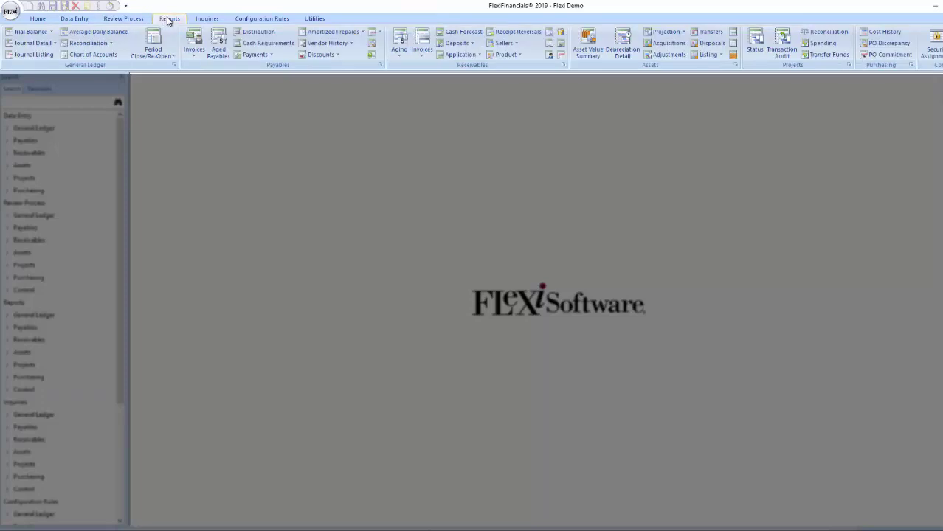
pyautogui.click(199, 20)
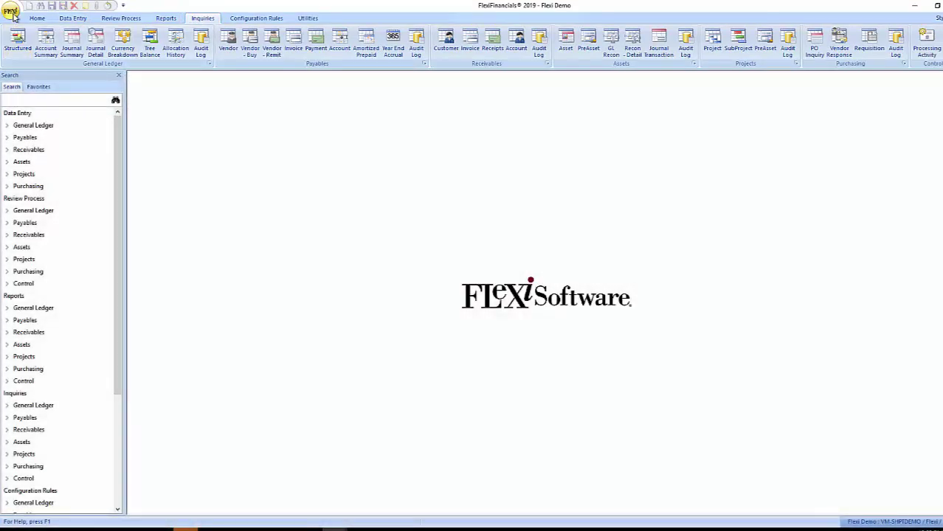
# Start ReSignOn with Application Authentication and enter the user ID and password.
pyautogui.click(11, 13)
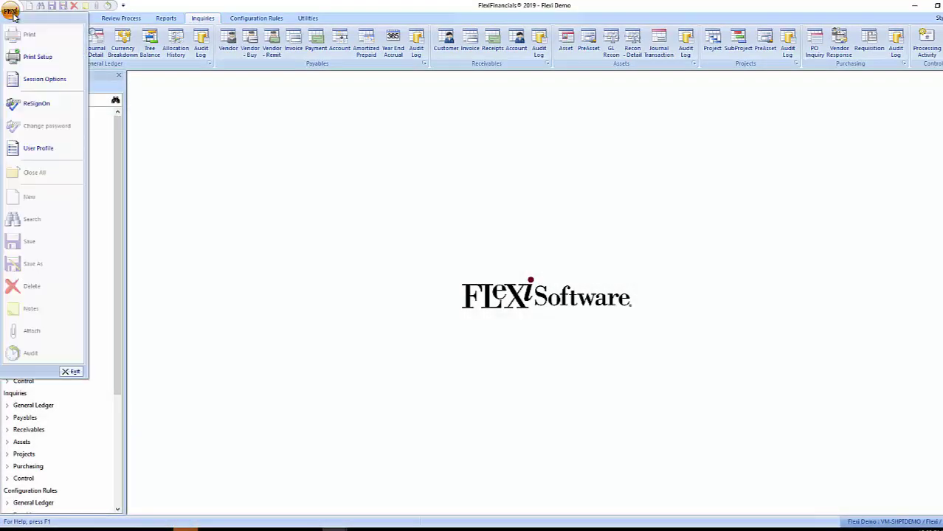
pyautogui.click(36, 104)
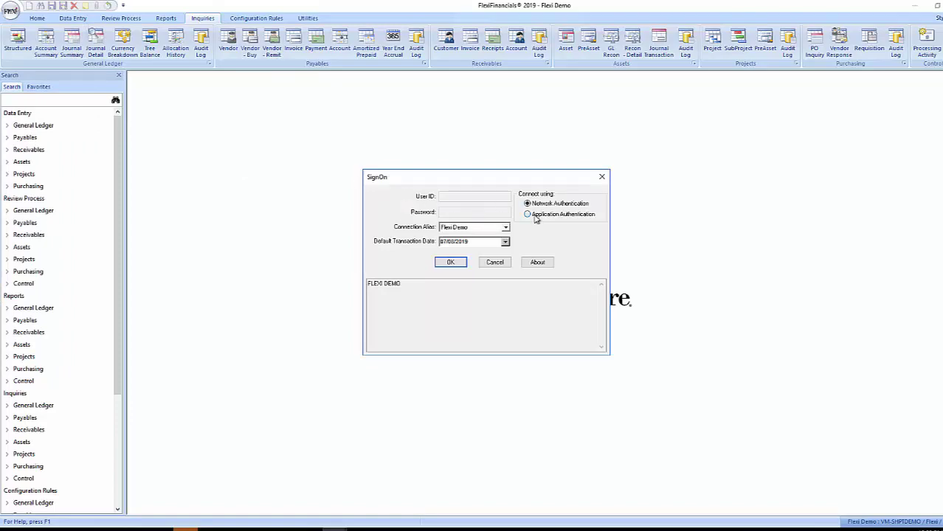
pyautogui.click(527, 214)
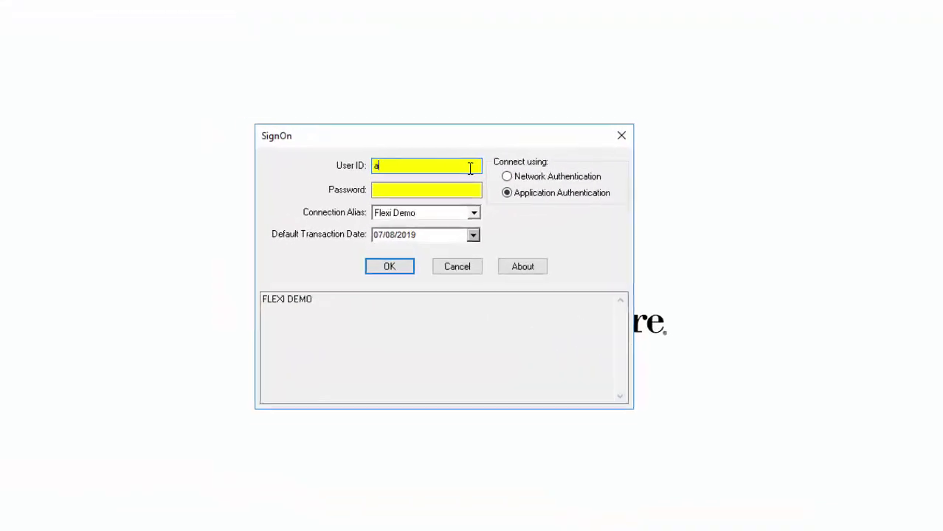
pyautogui.write('ANNE')
pyautogui.press('Tab')
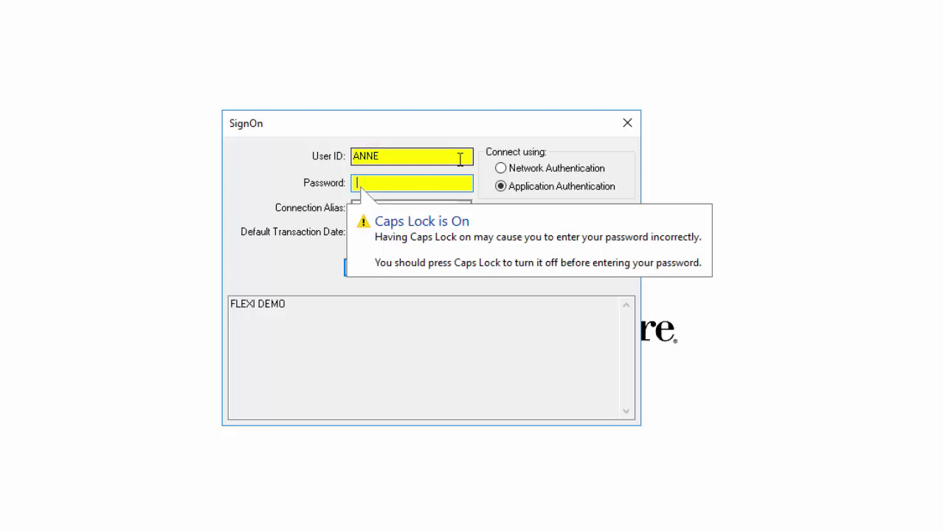
pyautogui.write('****')
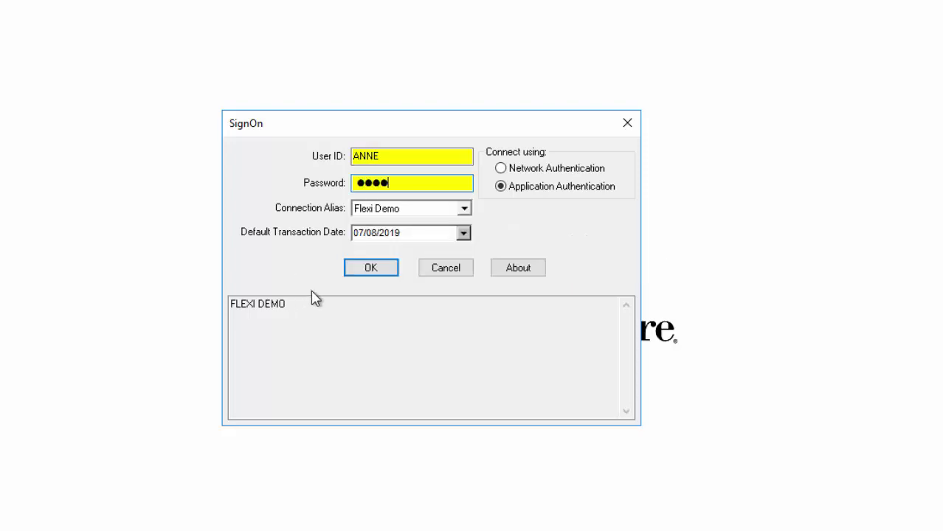
# Confirm the sign-on, then browse the session's Data Entry, Reports and Inquiries tabs, returning to Data Entry.
pyautogui.click(356, 271)
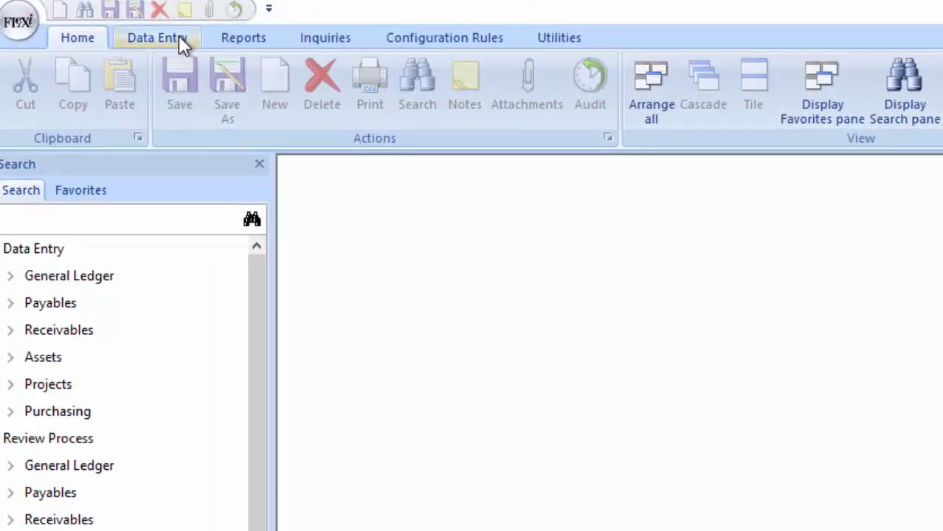
pyautogui.click(178, 35)
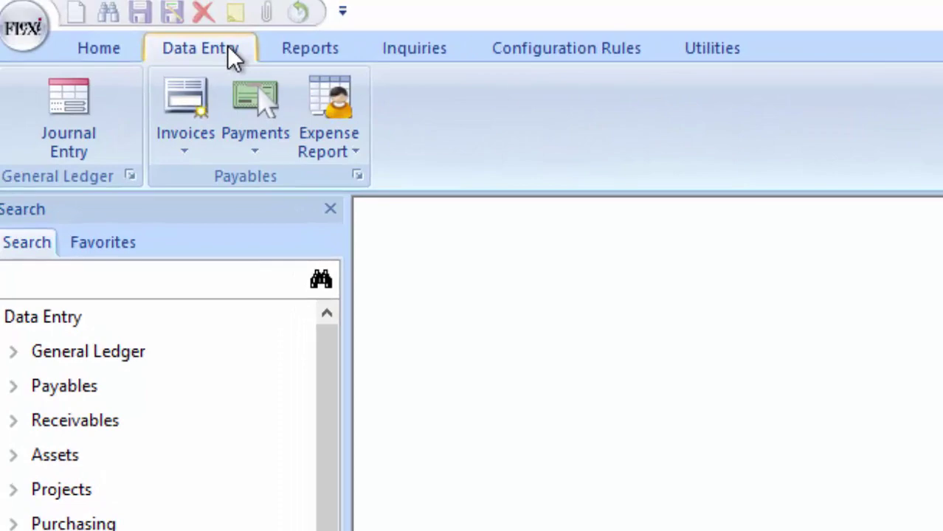
pyautogui.click(308, 59)
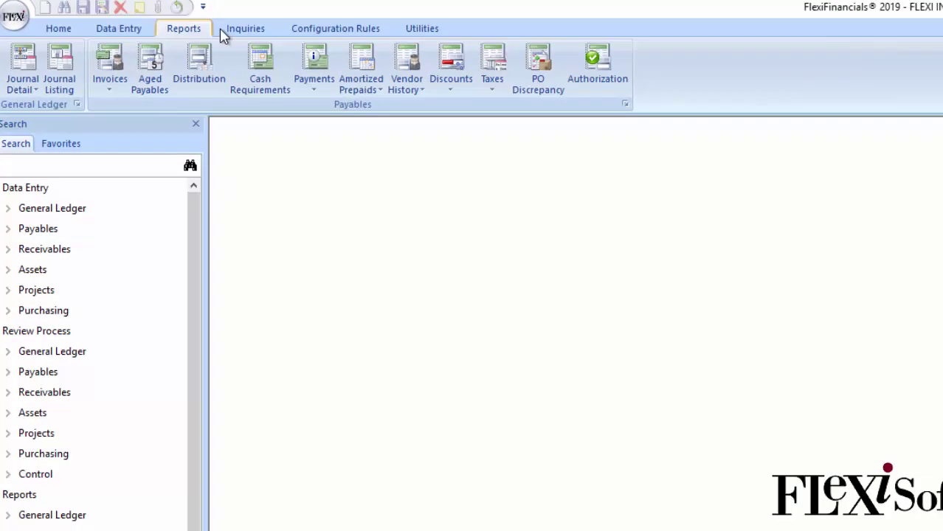
pyautogui.click(141, 18)
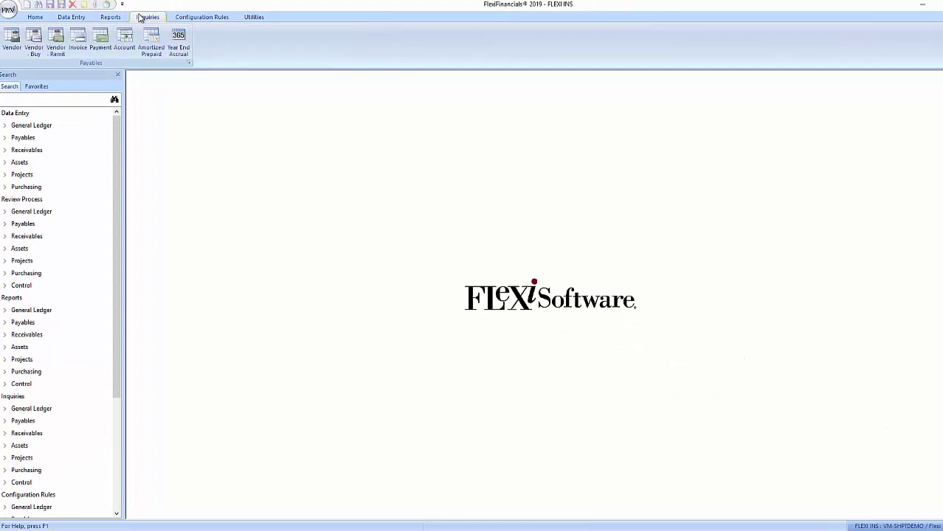
pyautogui.click(77, 18)
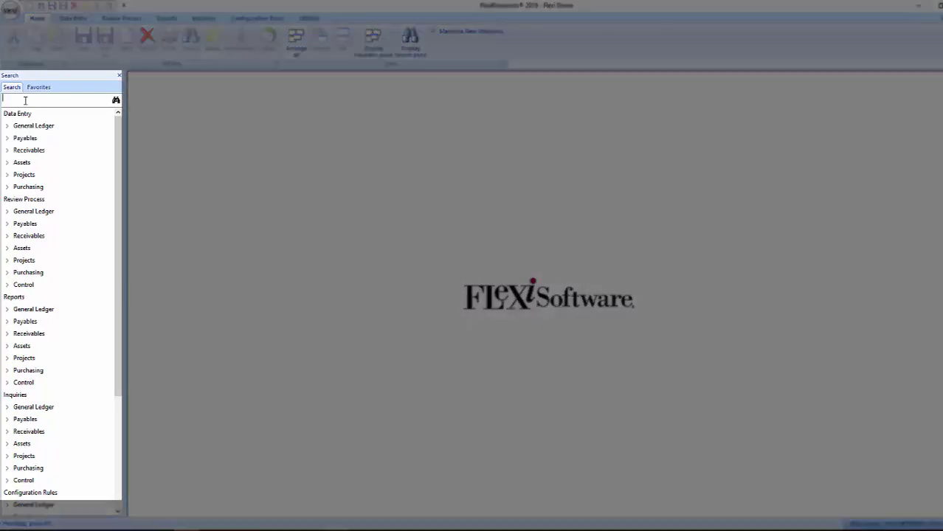
# Search VENDOR to open Vendor Summary Inquiry, then search TRIAL BALANCE and open its Summary report.
pyautogui.write('VENDOR')
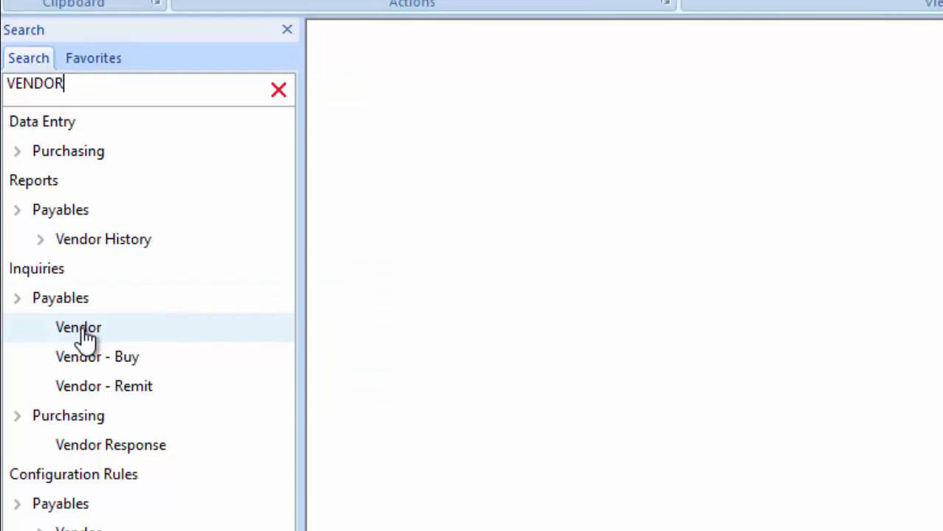
pyautogui.click(79, 328)
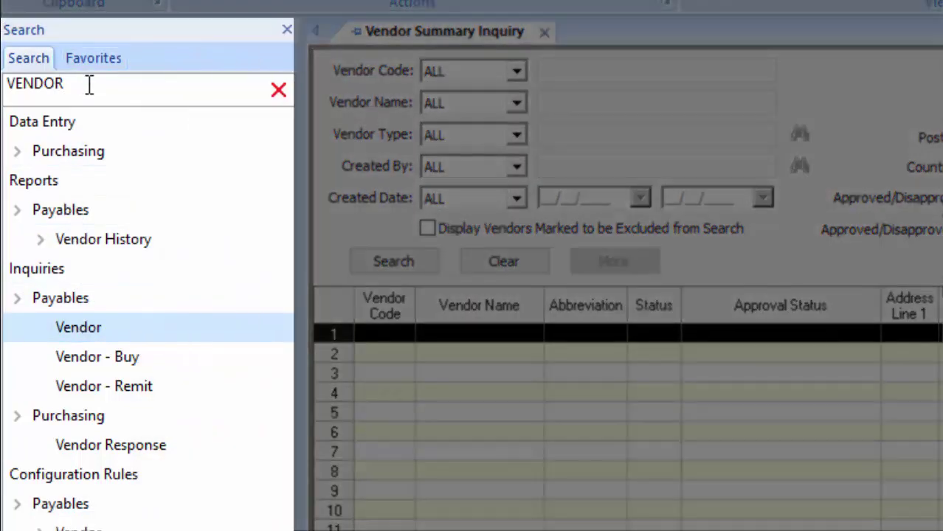
pyautogui.click(89, 84)
pyautogui.moveTo(88, 84); pyautogui.dragTo(4, 79)
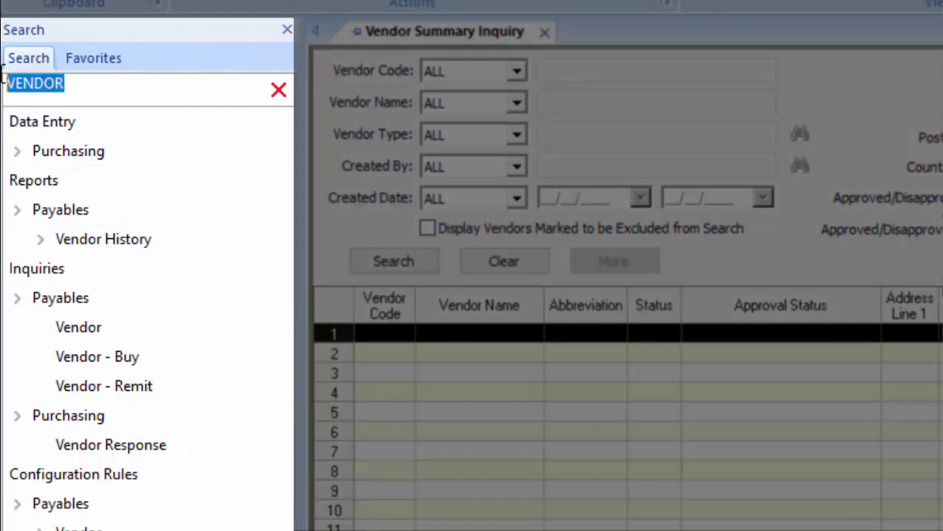
pyautogui.write('TRIAL BALANCE')
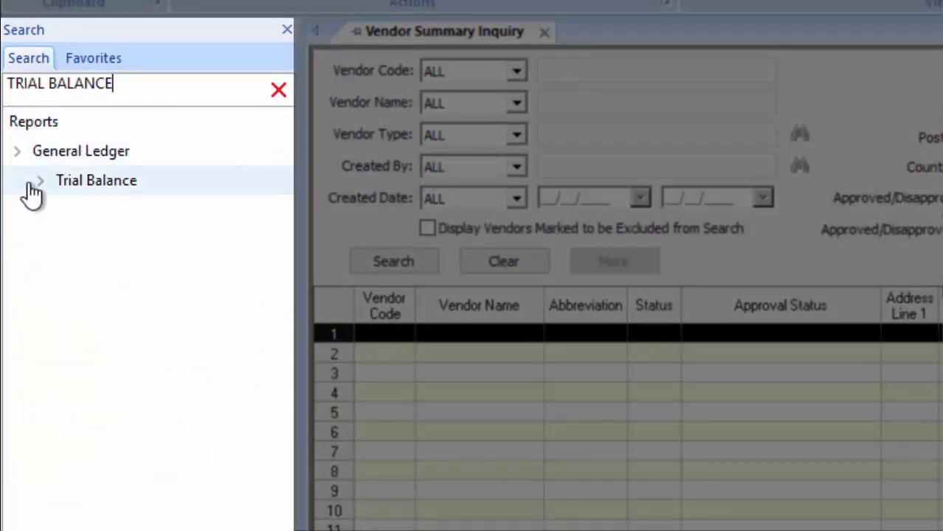
pyautogui.click(34, 182)
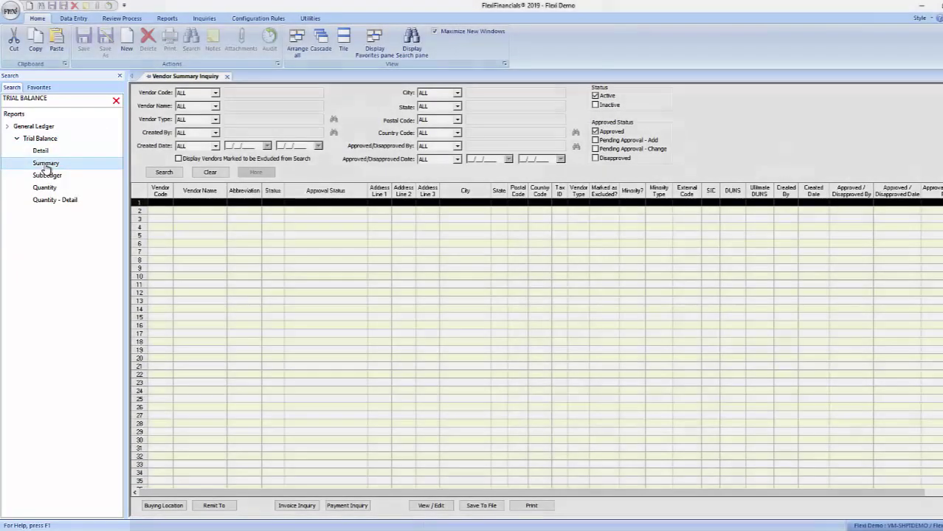
pyautogui.doubleClick(45, 165)
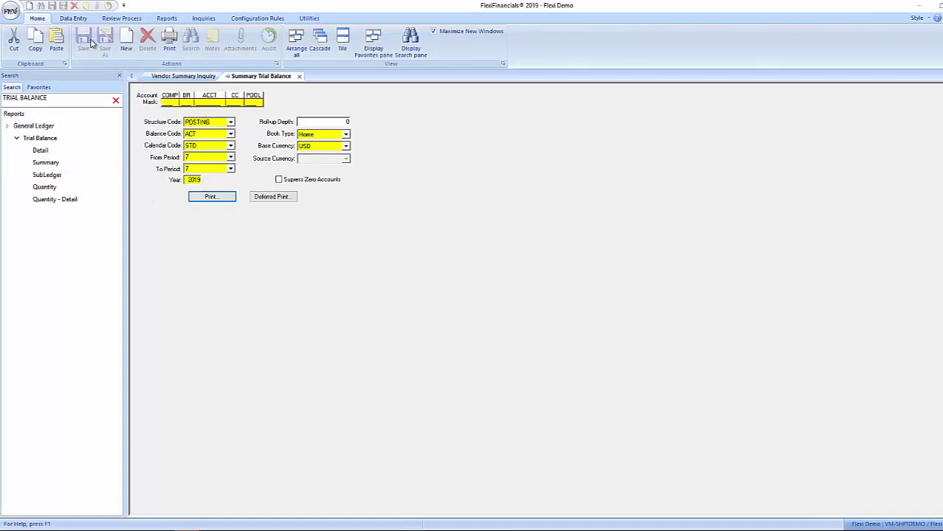
# Open a new Journal Entry form and flip between the open tabbed windows.
pyautogui.click(74, 19)
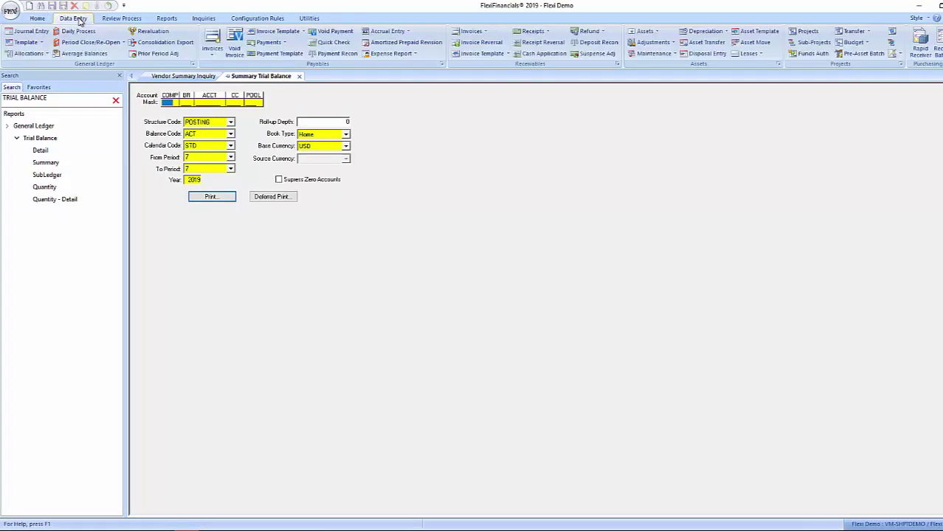
pyautogui.click(29, 34)
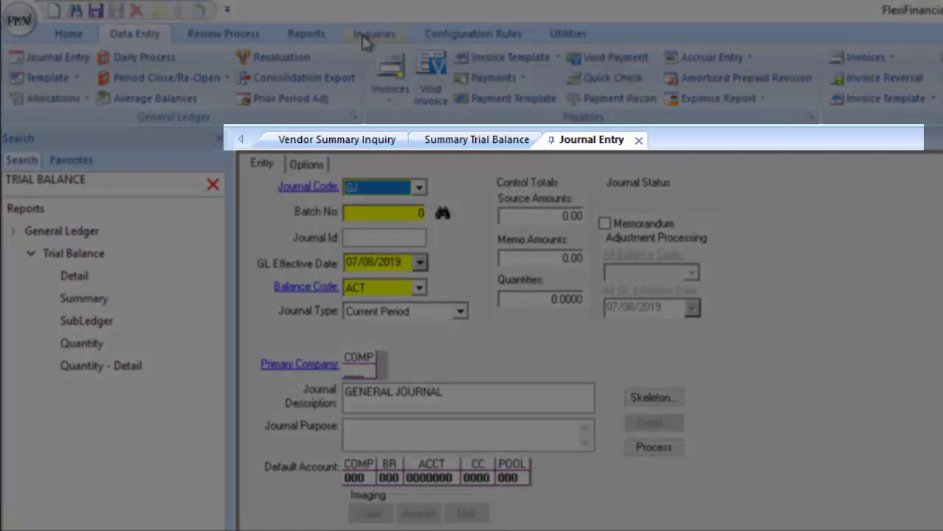
pyautogui.click(368, 140)
pyautogui.click(498, 140)
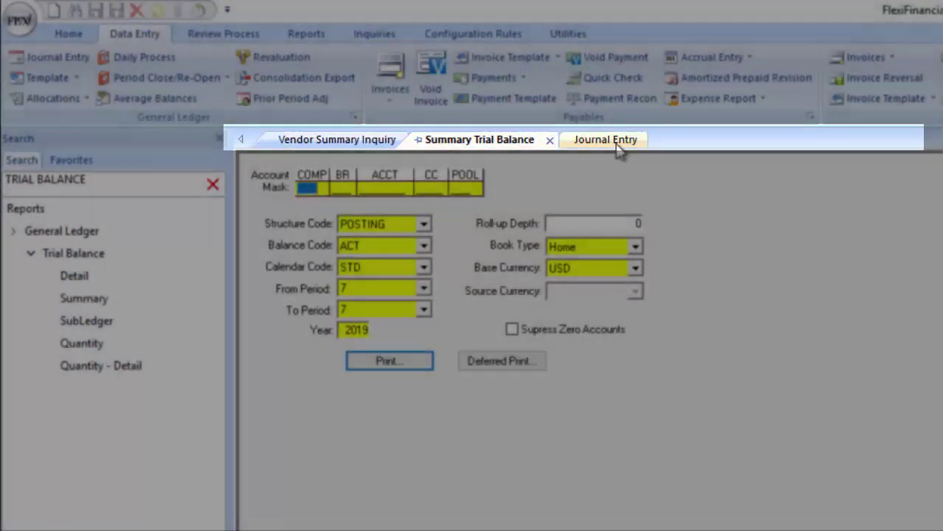
pyautogui.click(615, 141)
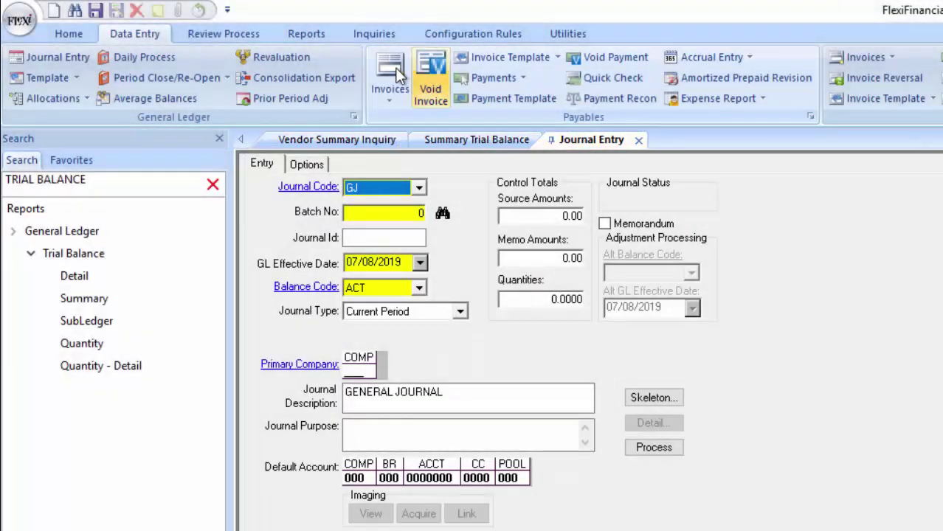
# Open the Journal Summary inquiry and cycle through all four tabbed windows.
pyautogui.click(386, 34)
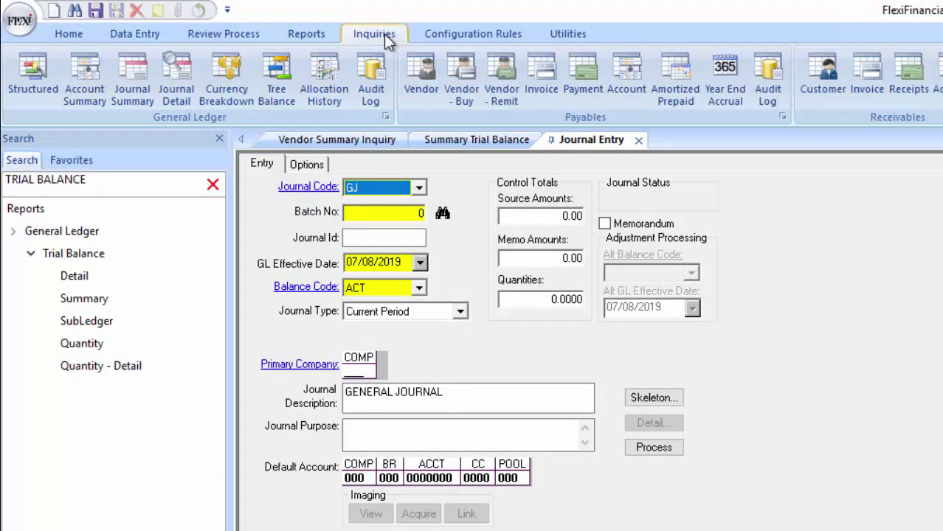
pyautogui.click(140, 84)
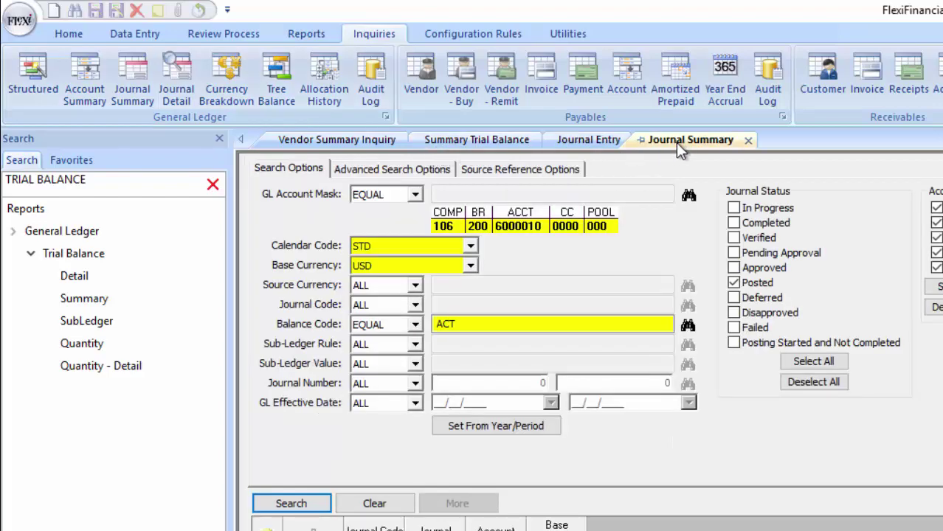
pyautogui.click(373, 146)
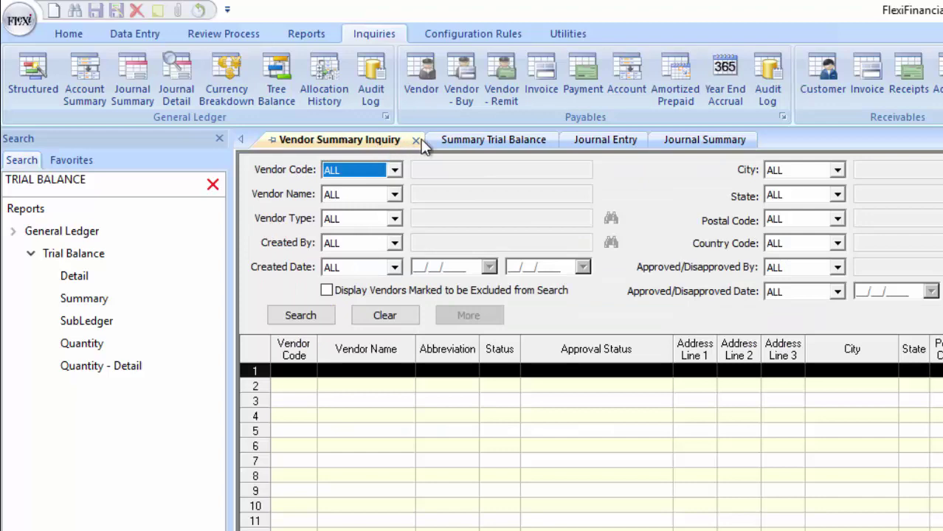
pyautogui.click(471, 141)
pyautogui.click(605, 145)
pyautogui.click(686, 148)
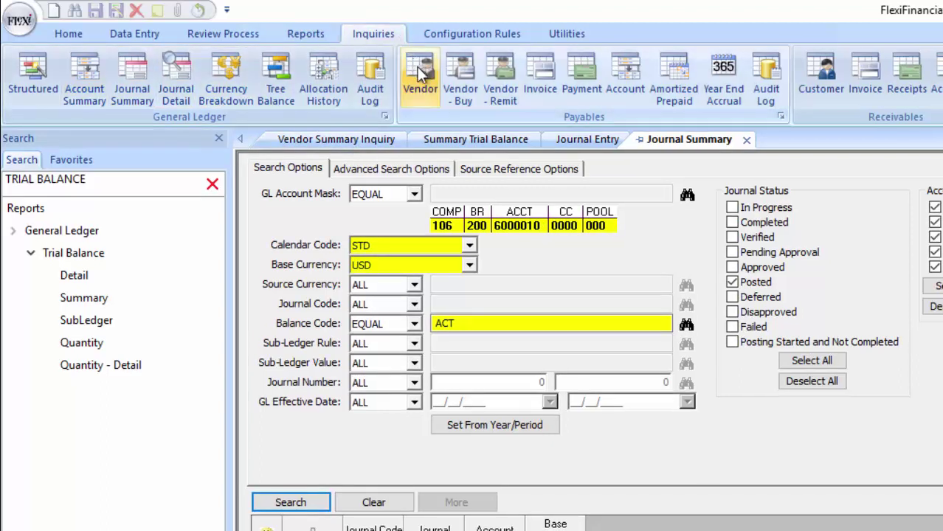
# Open Invoice Summary Inquiry and Rapid Invoice Entry, then switch the ribbon to Home.
pyautogui.click(547, 78)
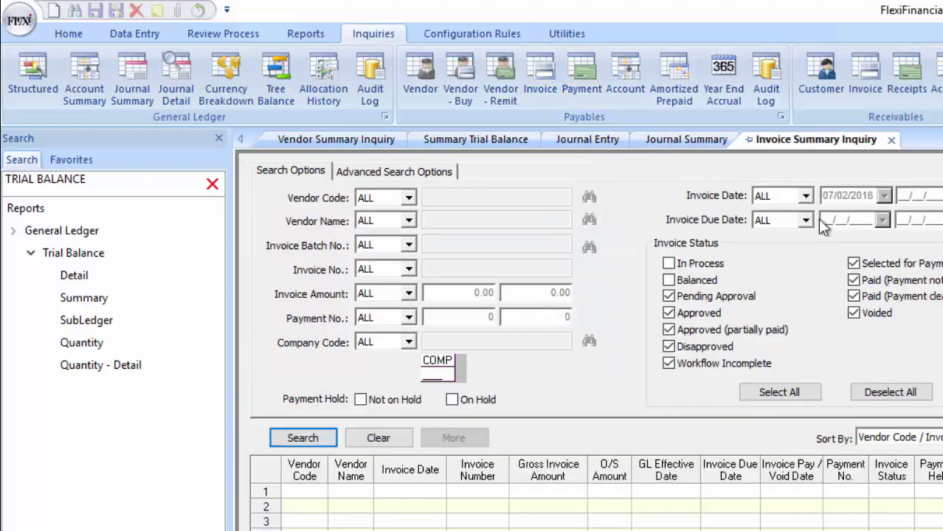
pyautogui.click(425, 79)
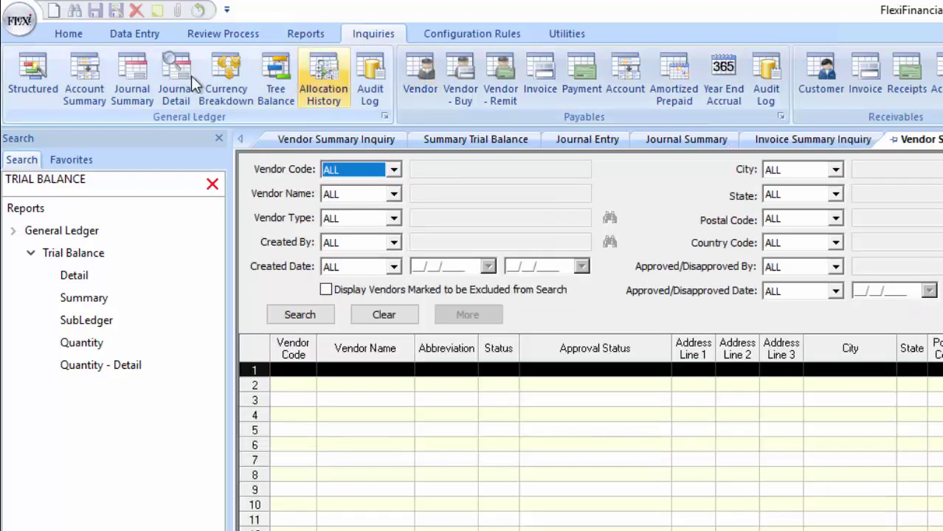
pyautogui.click(77, 37)
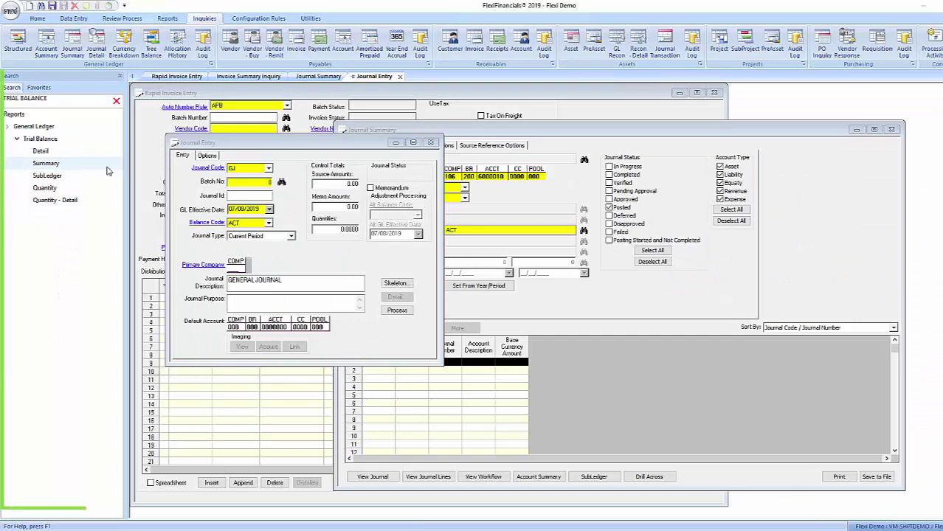
# Pin Journal Entry, Journal Summary, Invoice Summary Inquiry and Rapid Invoice Entry to Favorites.
pyautogui.click(39, 87)
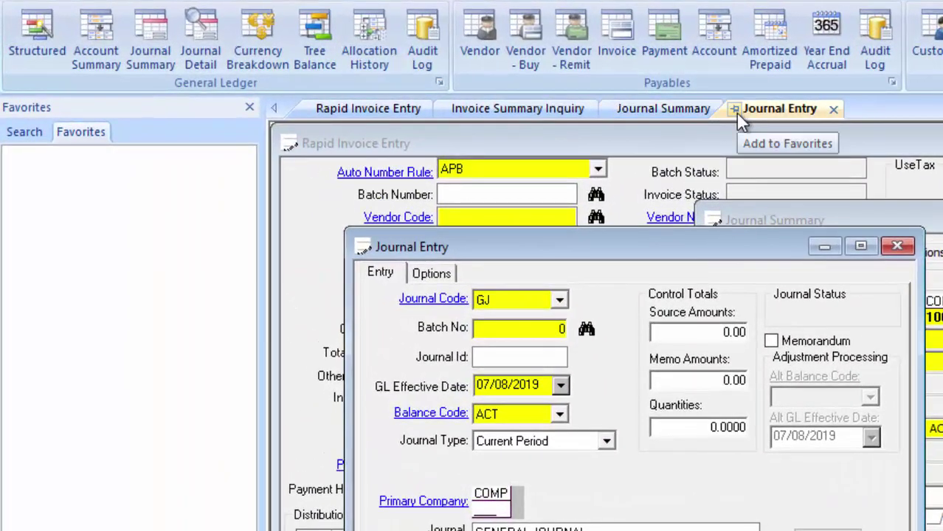
pyautogui.click(722, 107)
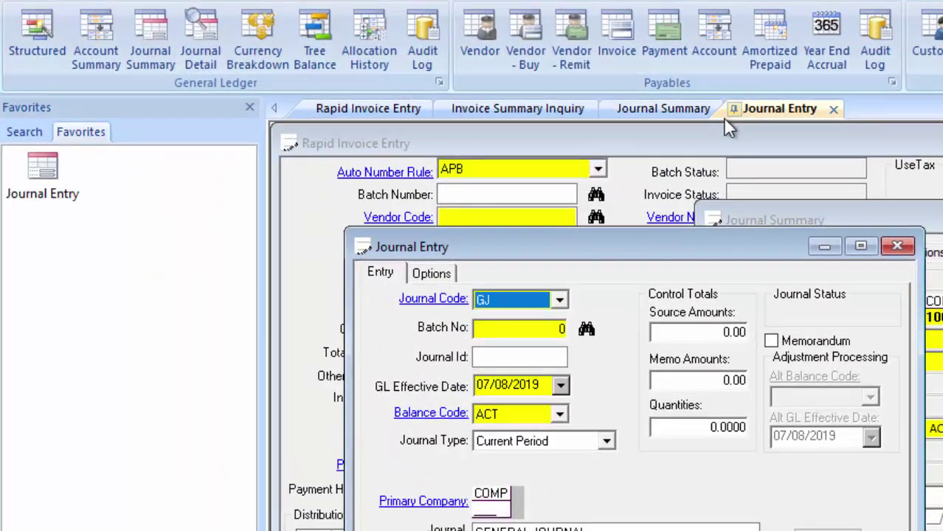
pyautogui.click(635, 110)
pyautogui.click(611, 109)
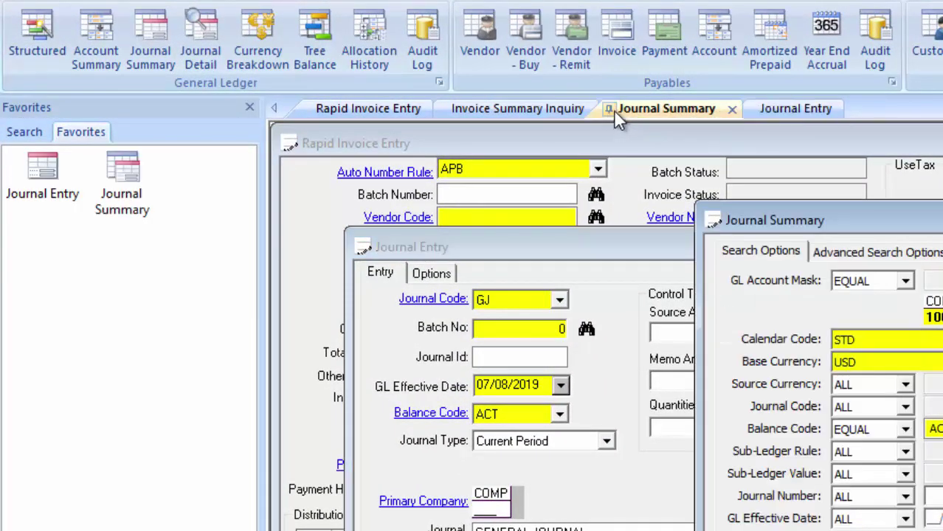
pyautogui.click(509, 109)
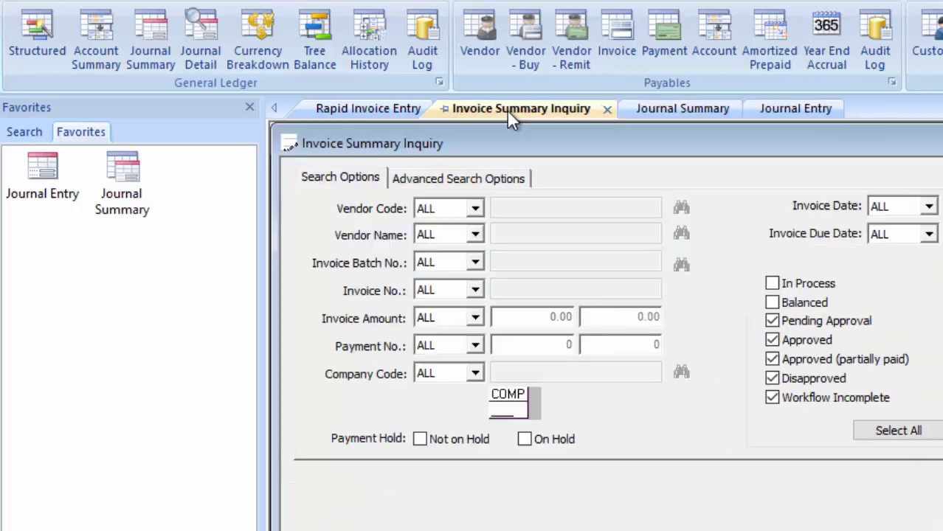
pyautogui.click(443, 111)
pyautogui.click(336, 110)
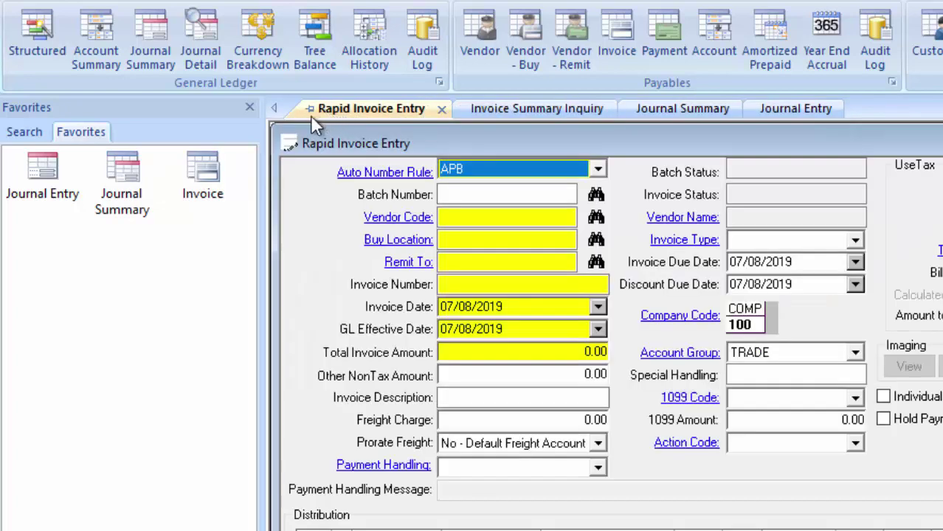
pyautogui.click(310, 111)
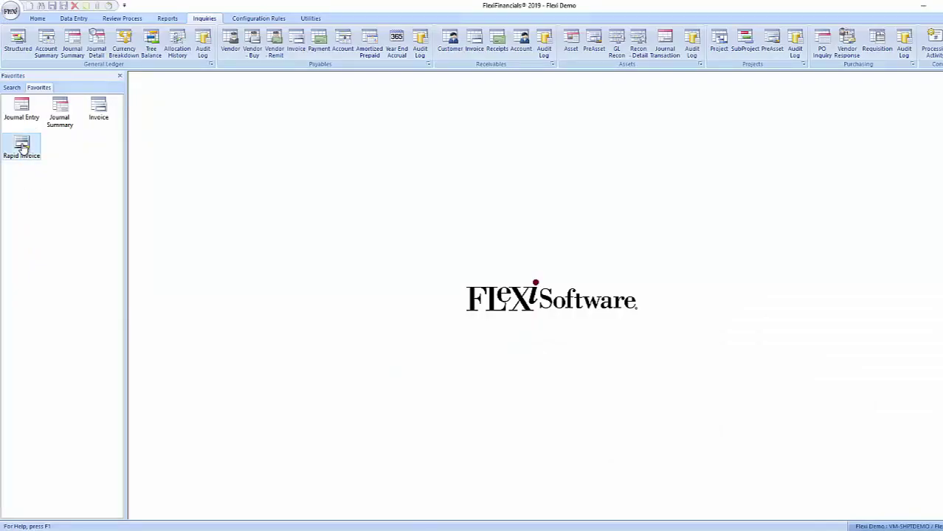
# Open Rapid Invoice Entry from Favorites and group the favorites by product.
pyautogui.doubleClick(22, 147)
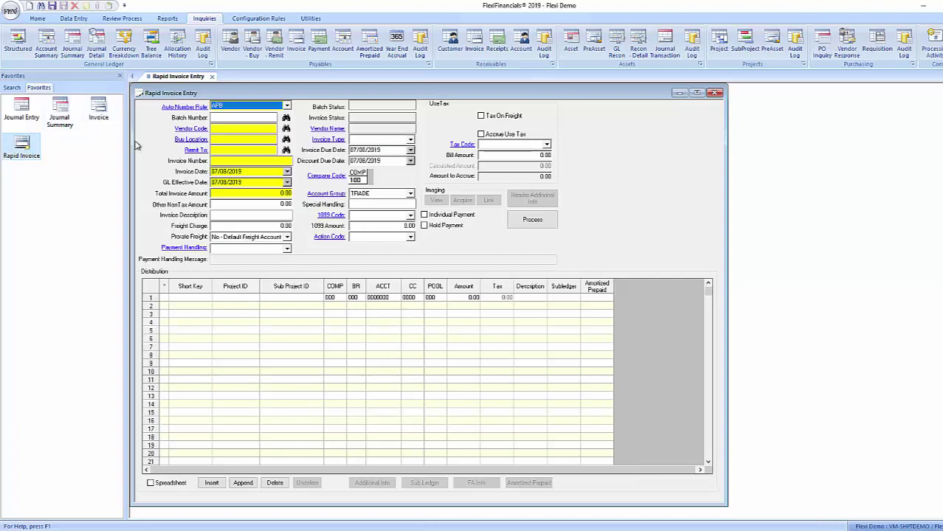
pyautogui.rightClick(22, 147)
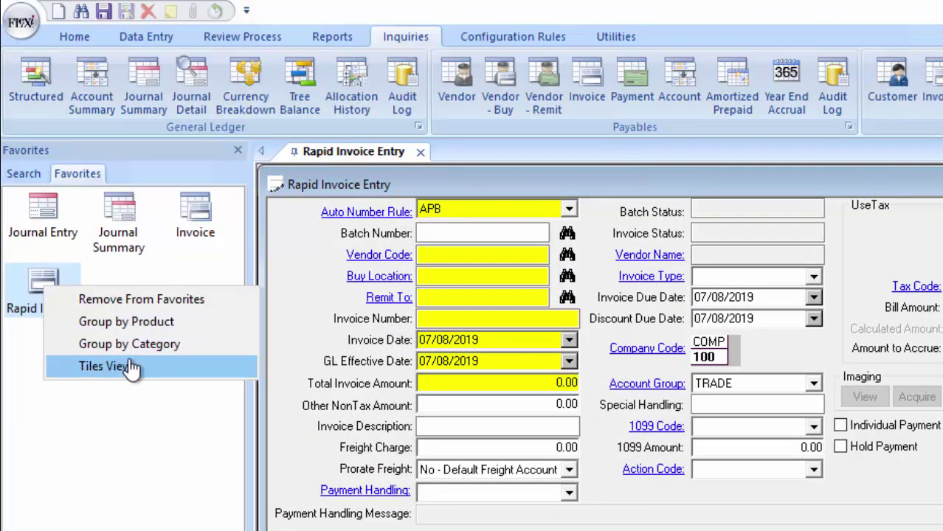
pyautogui.click(161, 323)
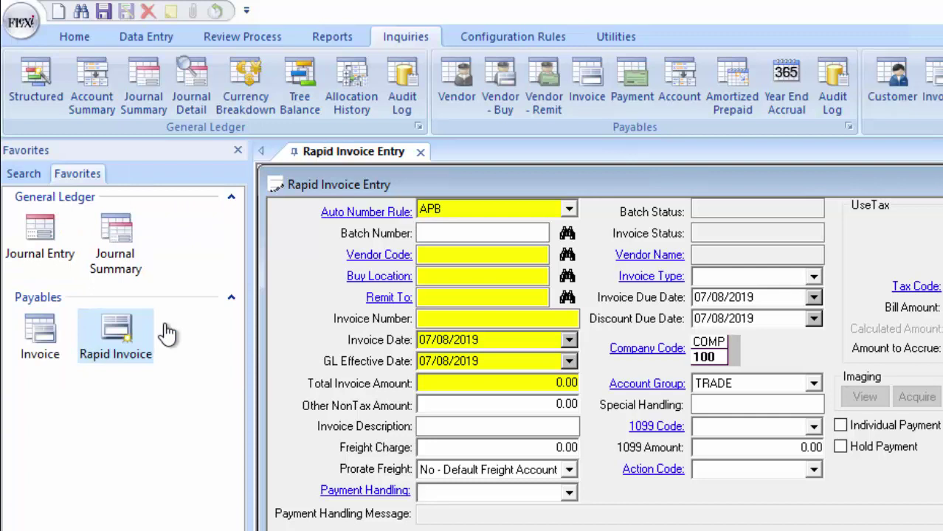
# Collapse and re-expand the Payables group, then regroup the favorites by category.
pyautogui.click(231, 298)
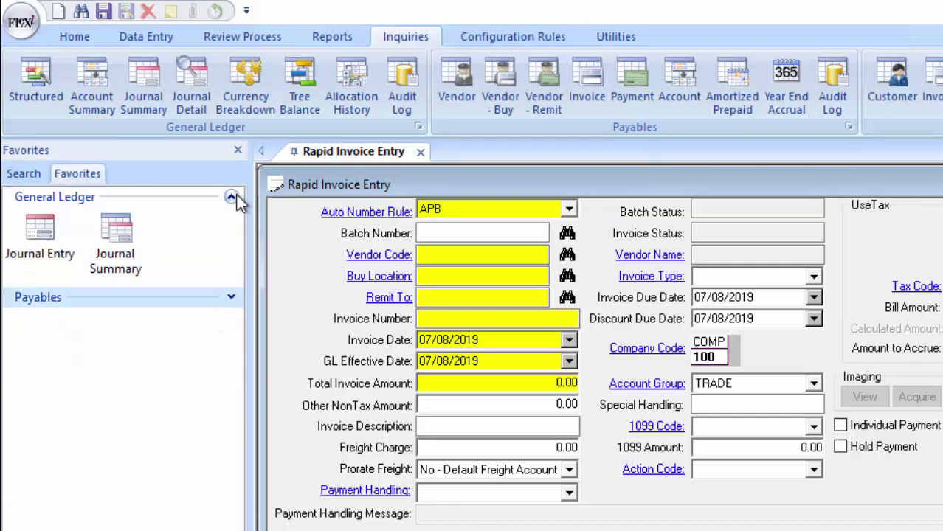
pyautogui.click(231, 298)
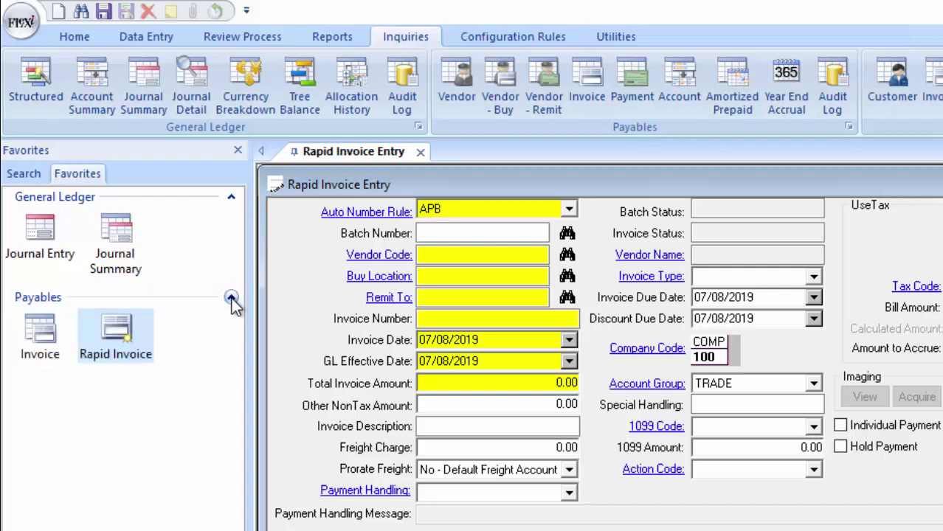
pyautogui.rightClick(191, 345)
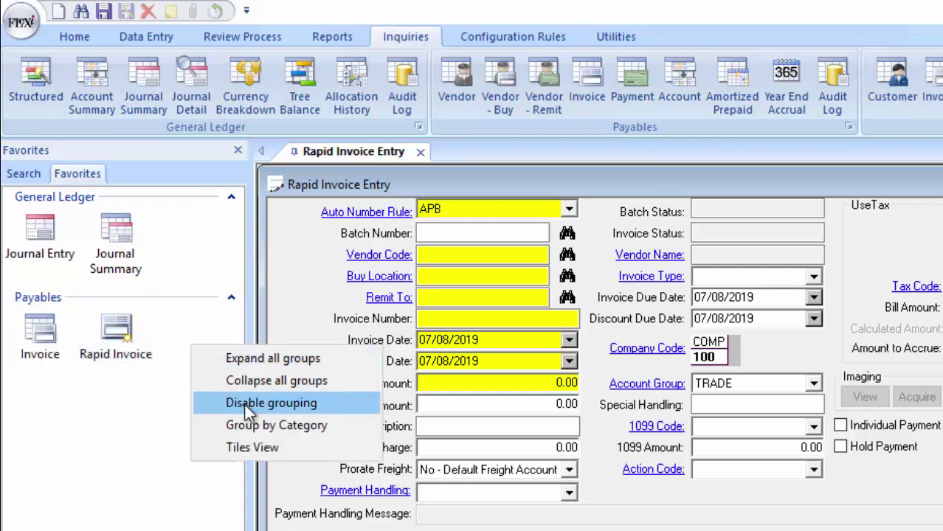
pyautogui.click(251, 425)
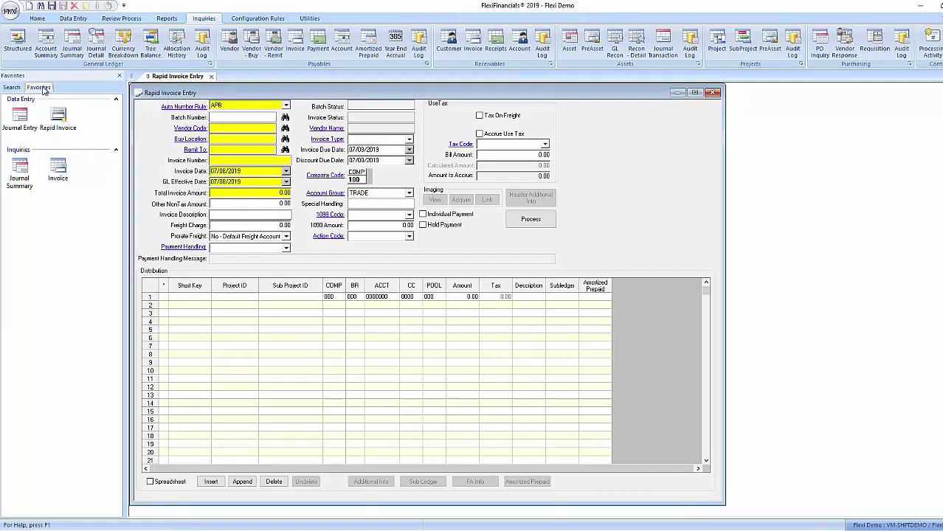
# Float the Favorites pane, open Journal Entry from it, and dock the pane on the right.
pyautogui.moveTo(43, 88); pyautogui.dragTo(775, 111)
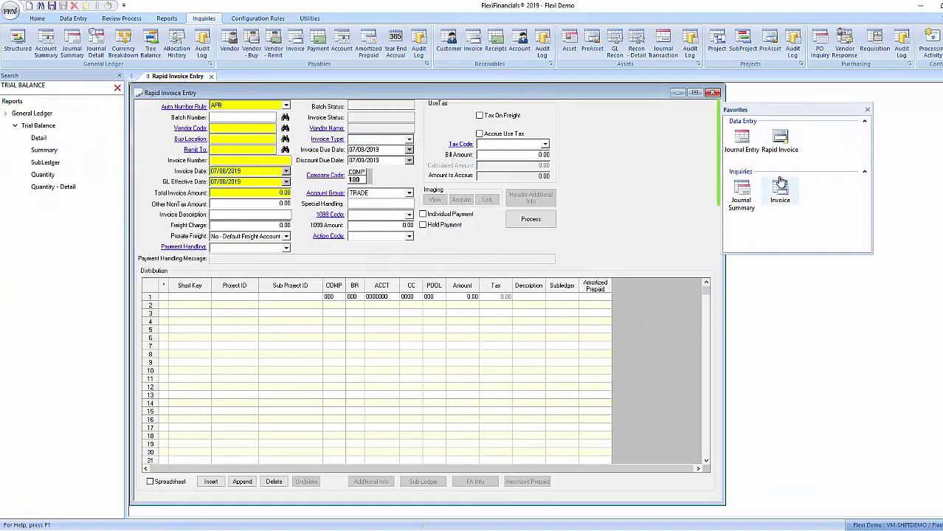
pyautogui.click(730, 158)
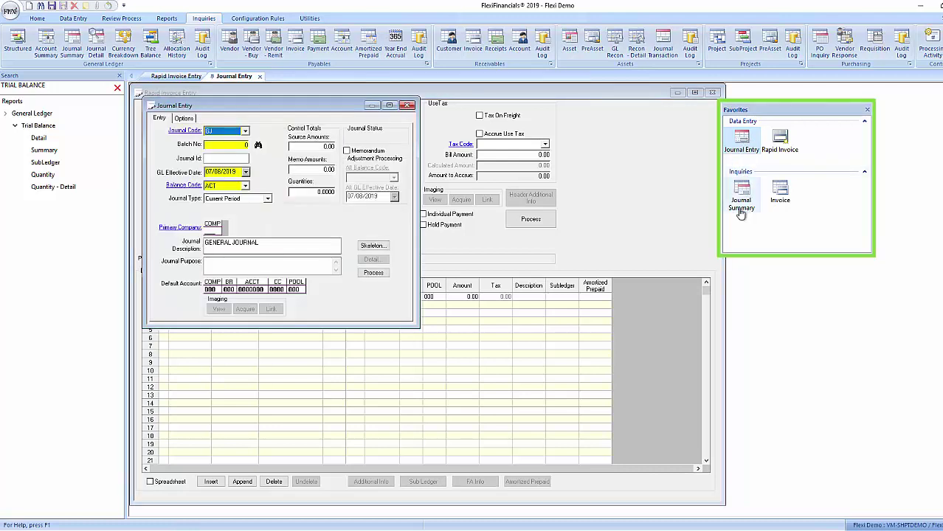
pyautogui.click(792, 112)
pyautogui.moveTo(792, 112); pyautogui.dragTo(937, 286)
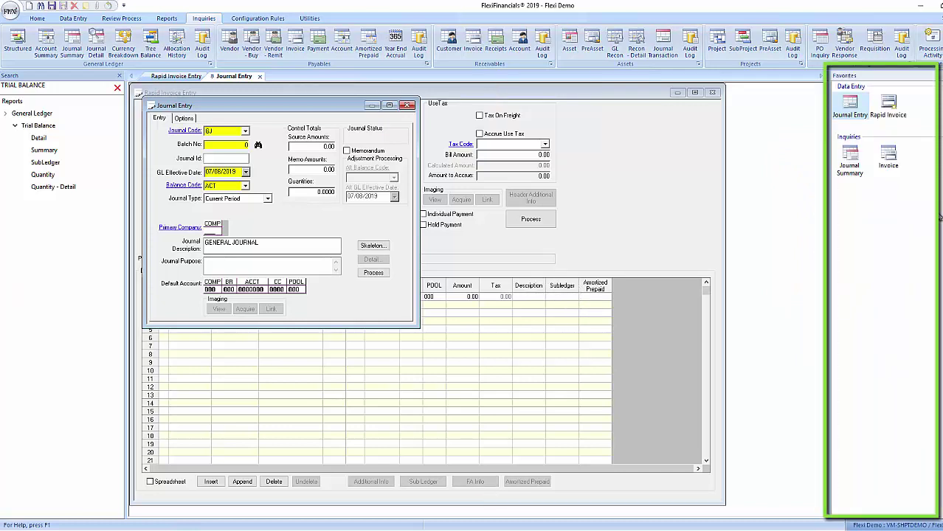
# Move the Favorites pane to the bottom dock, then dock it as a tab beside Search.
pyautogui.moveTo(919, 77); pyautogui.dragTo(490, 90)
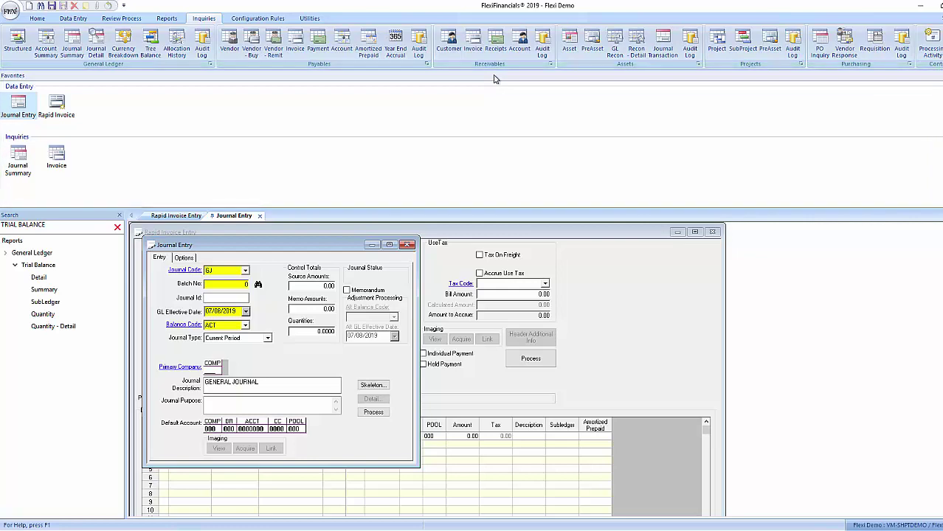
pyautogui.doubleClick(494, 76)
pyautogui.moveTo(501, 291); pyautogui.dragTo(499, 502)
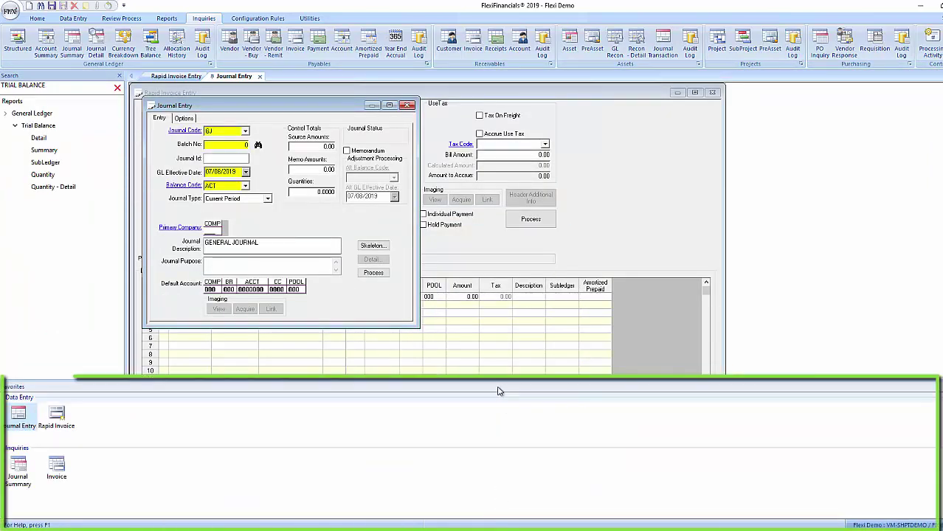
pyautogui.moveTo(498, 389); pyautogui.dragTo(45, 292)
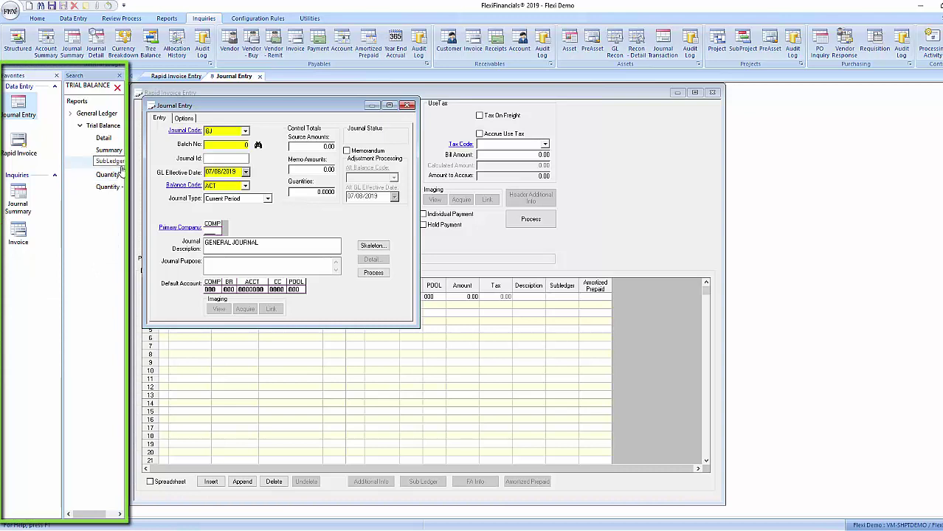
pyautogui.click(40, 81)
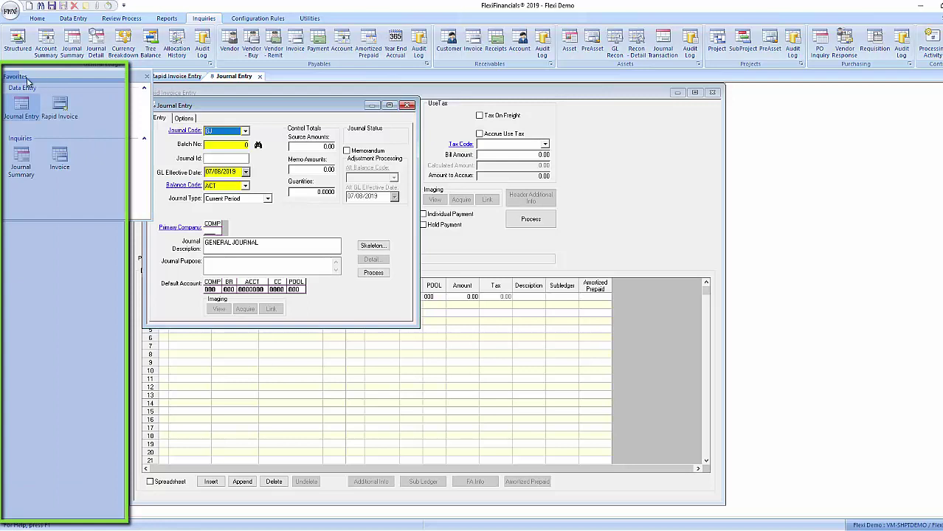
pyautogui.moveTo(27, 81); pyautogui.dragTo(29, 83)
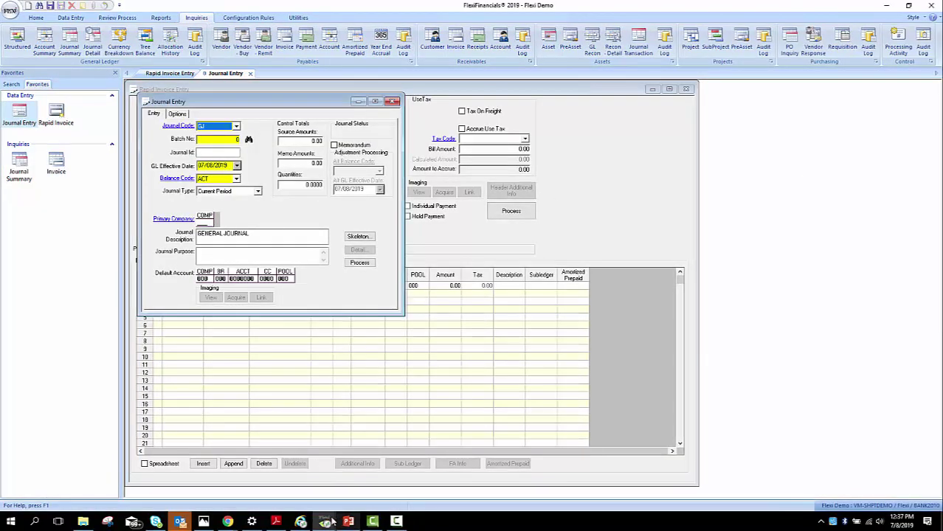
# Bring the GAMING and FLEXI INS instances forward and shift the FLEXI INS window down-right.
pyautogui.moveTo(325, 520)
pyautogui.click(329, 472)
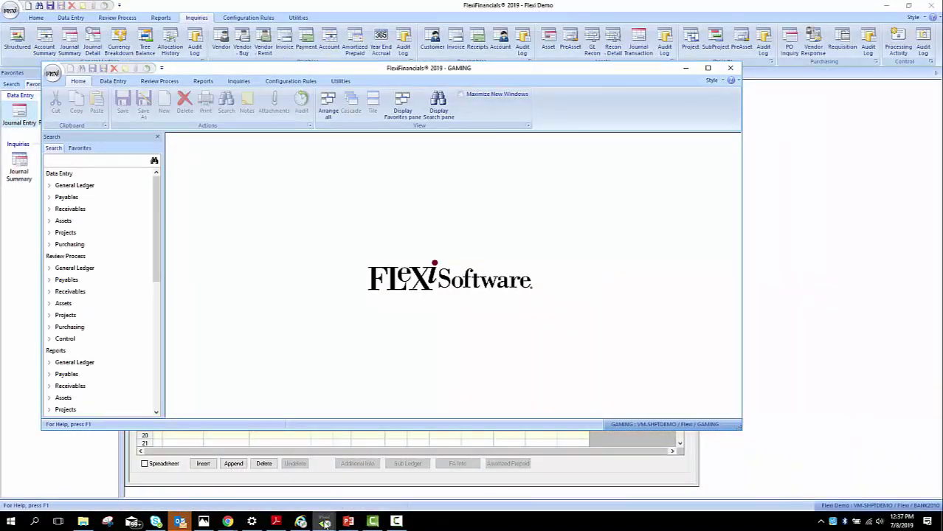
pyautogui.click(251, 487)
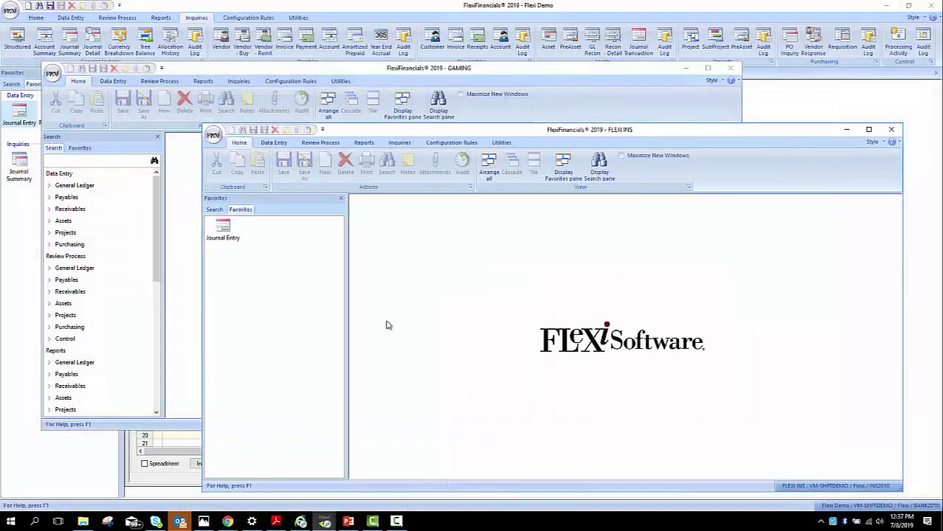
pyautogui.moveTo(576, 131); pyautogui.dragTo(603, 137)
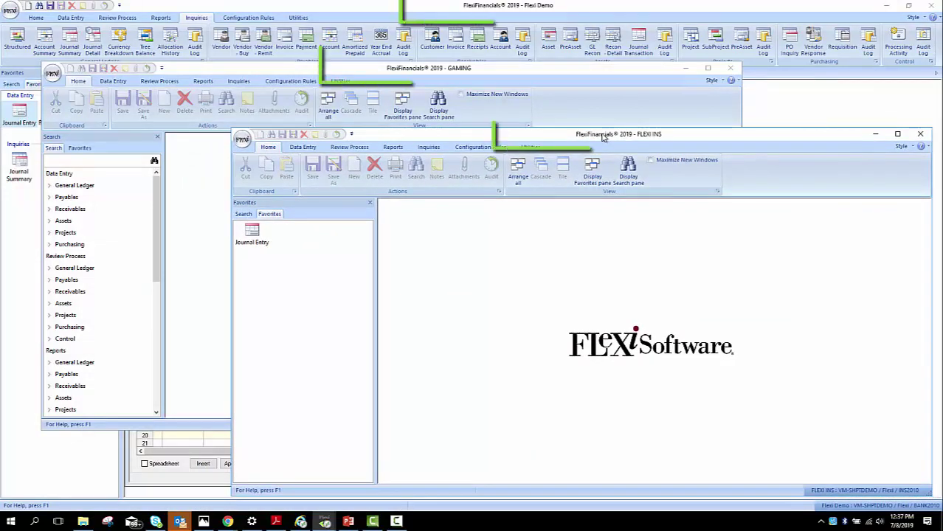